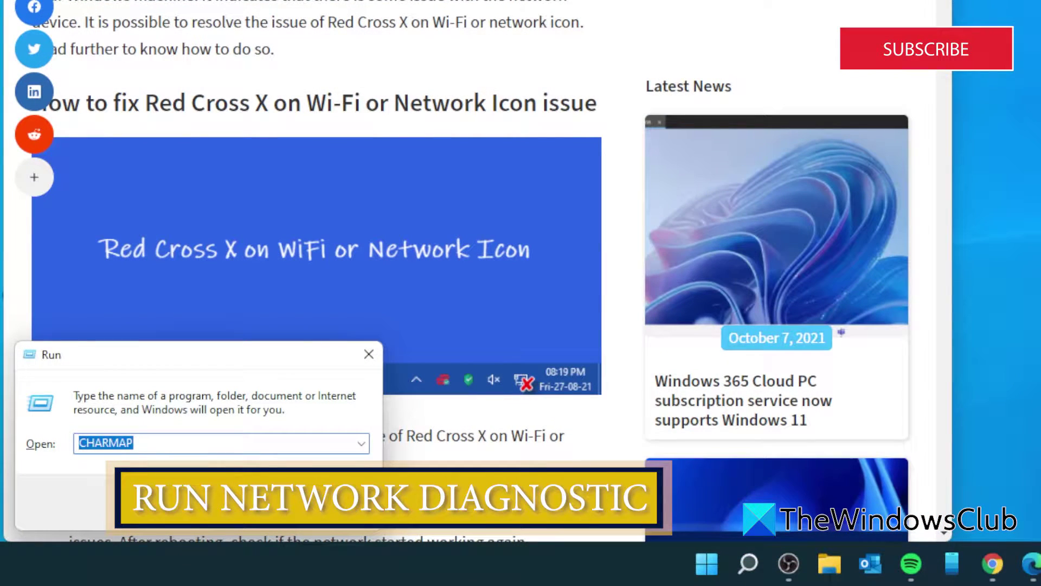
# - Run ncpa.cpl from the Run box to open Network Connections
pyautogui.write('ncpa.cpl')
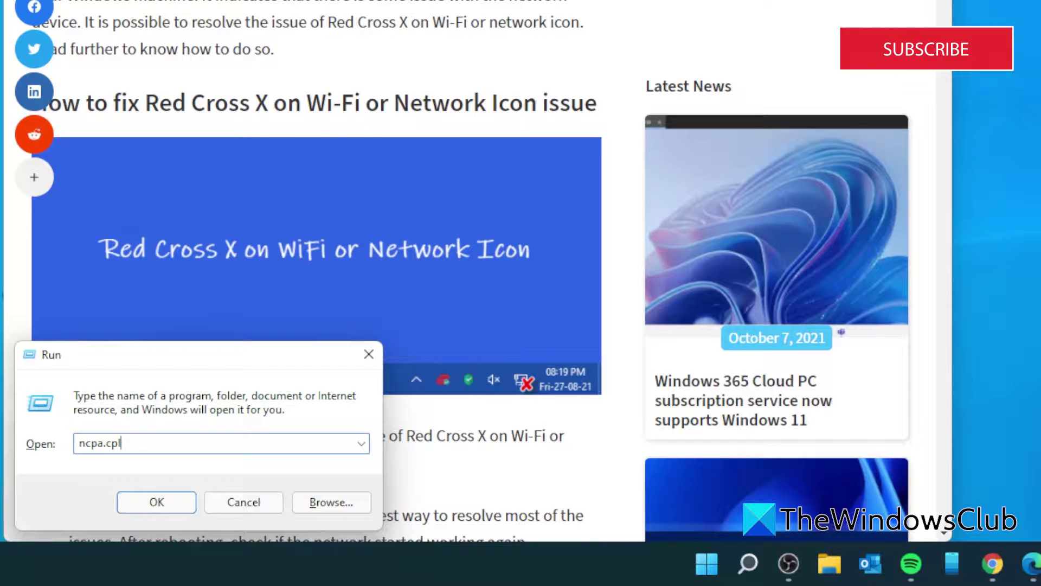
pyautogui.click(157, 502)
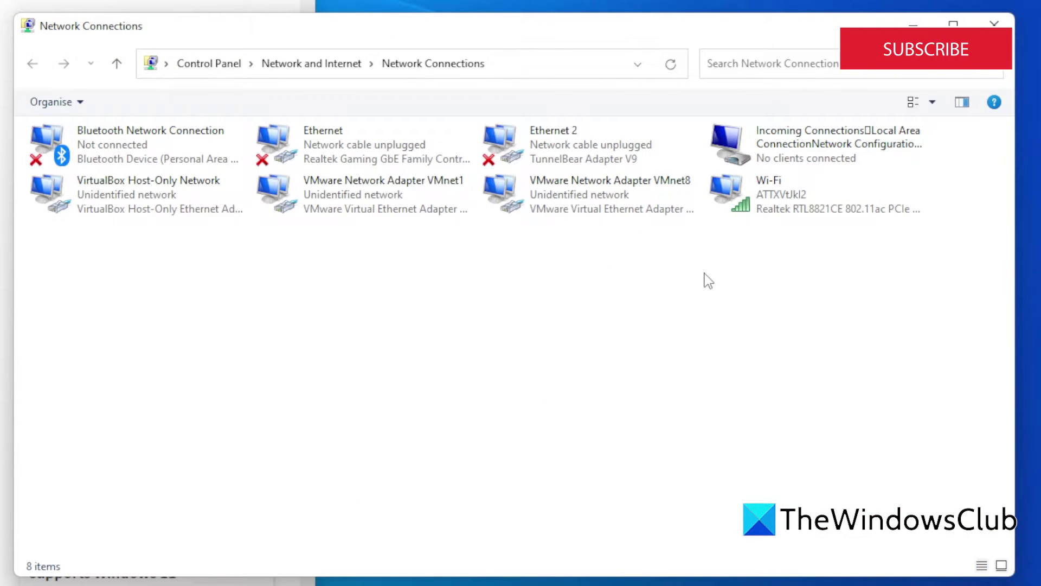
# - Run Windows Network Diagnostics on the Ethernet 2 connection
pyautogui.rightClick(550, 164)
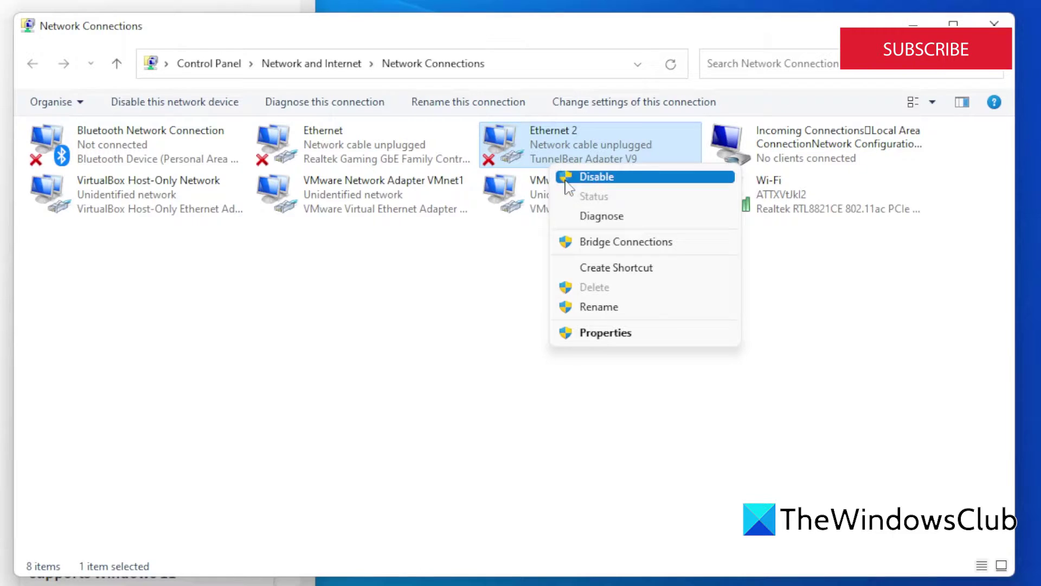
pyautogui.click(601, 217)
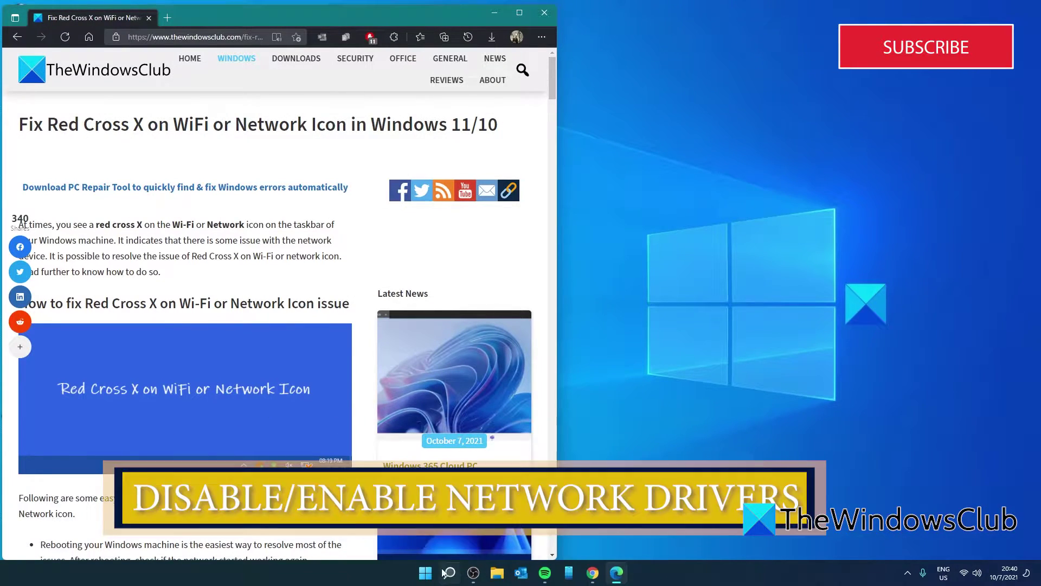
# - In Device Manager, disable and then re-enable the VMware VMnet1 network adapter
pyautogui.rightClick(425, 573)
pyautogui.click(437, 335)
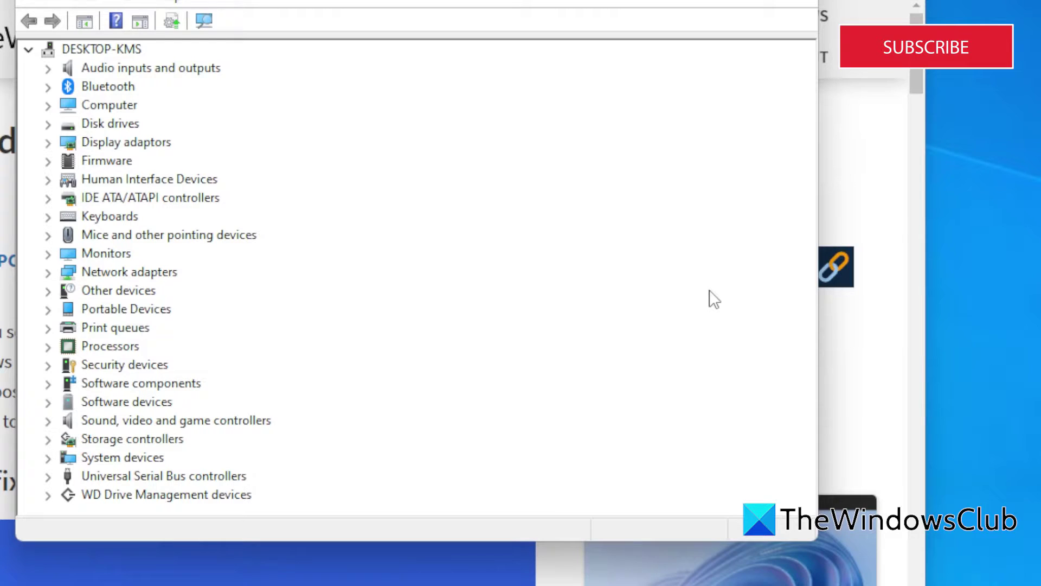
pyautogui.click(48, 272)
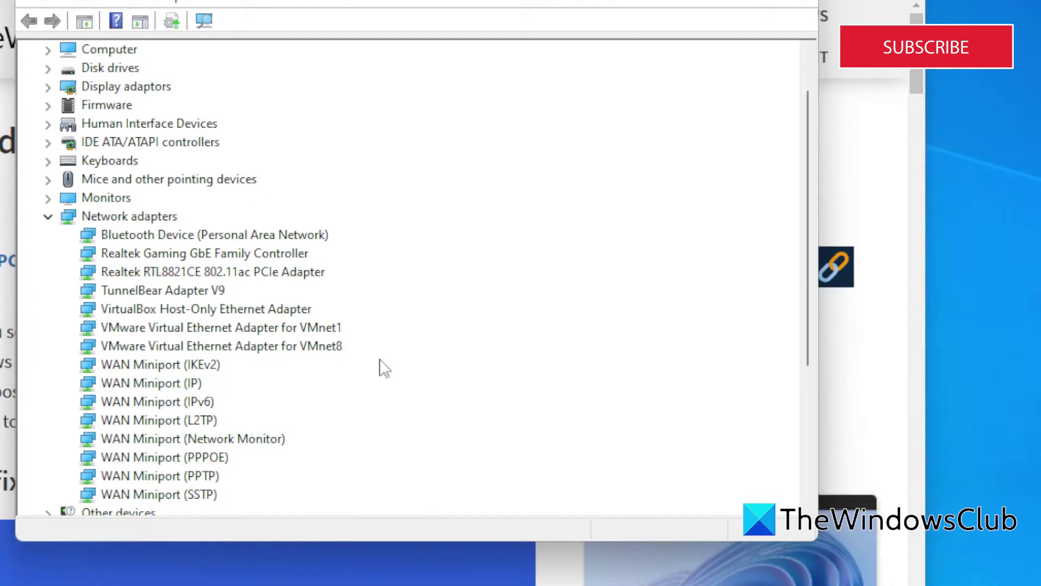
pyautogui.rightClick(187, 329)
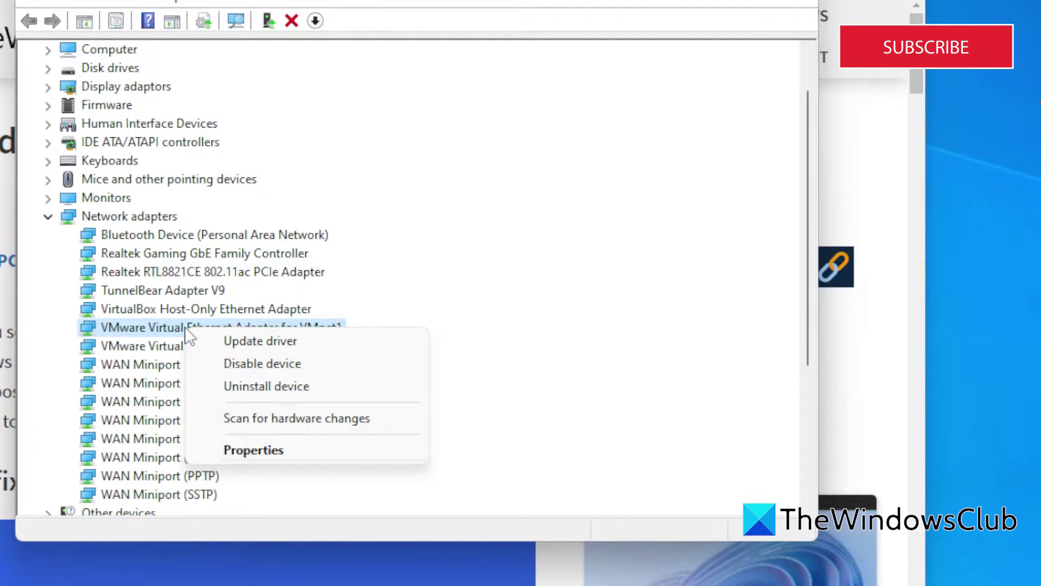
pyautogui.click(205, 364)
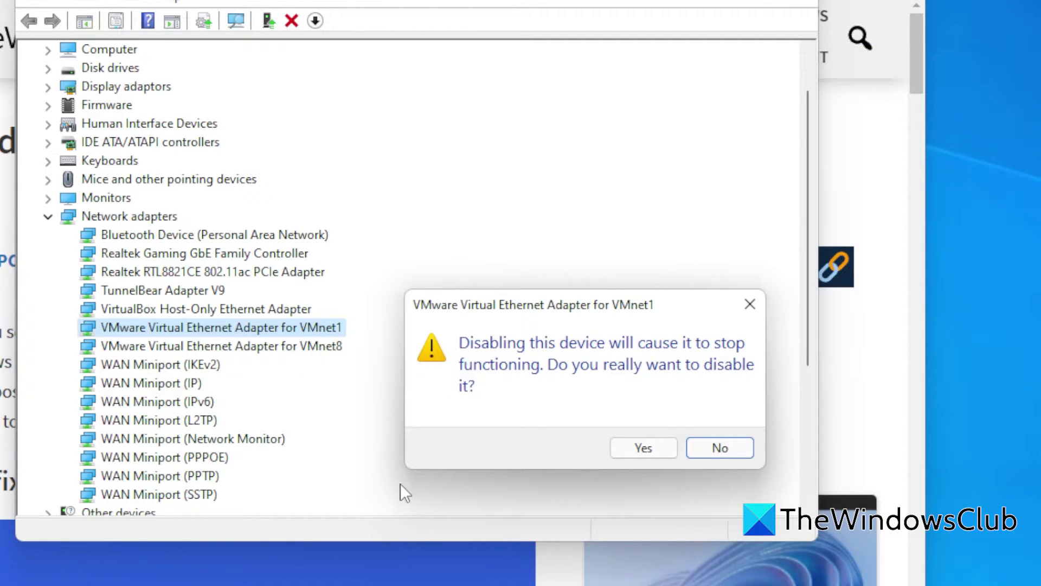
pyautogui.click(648, 450)
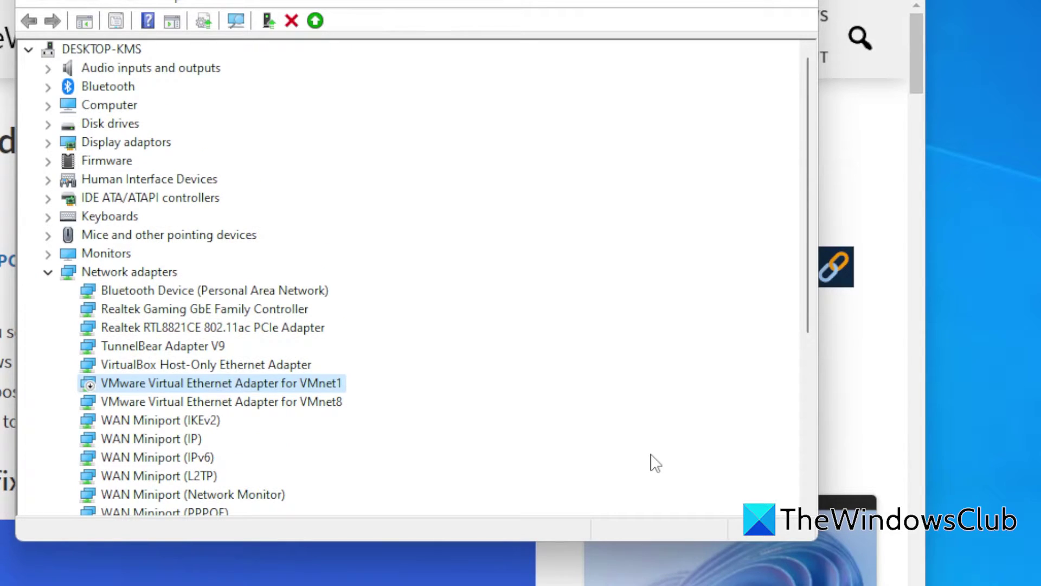
pyautogui.rightClick(211, 398)
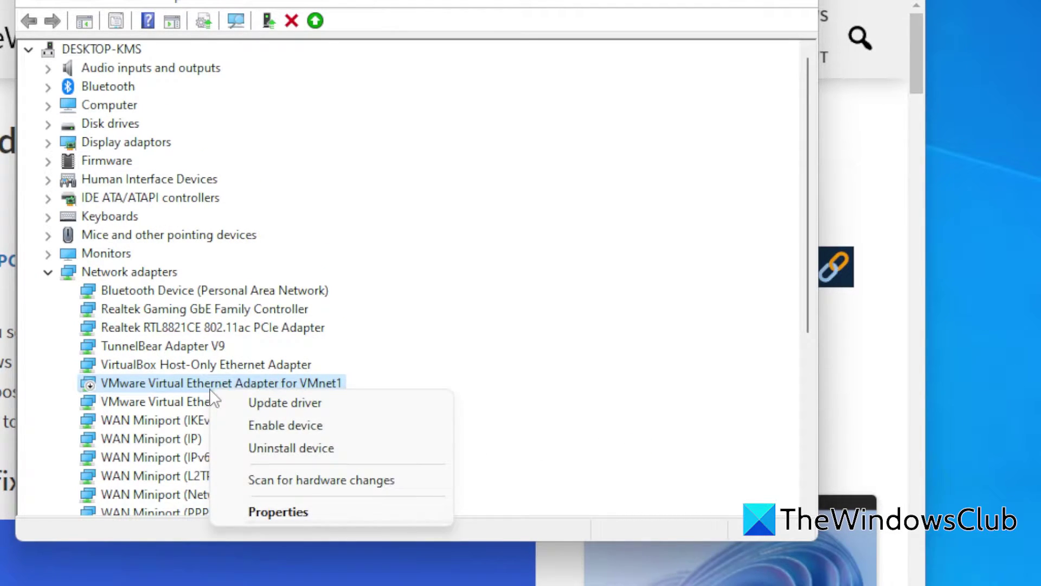
pyautogui.click(244, 432)
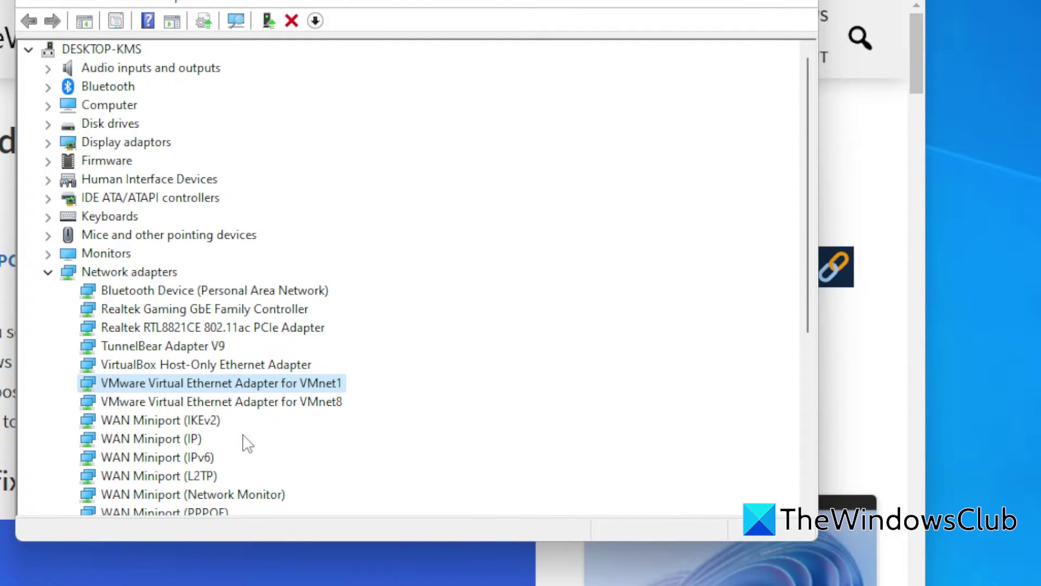
# - Search automatically for a VMnet1 driver update, confirming the best driver is already installed
pyautogui.rightClick(233, 383)
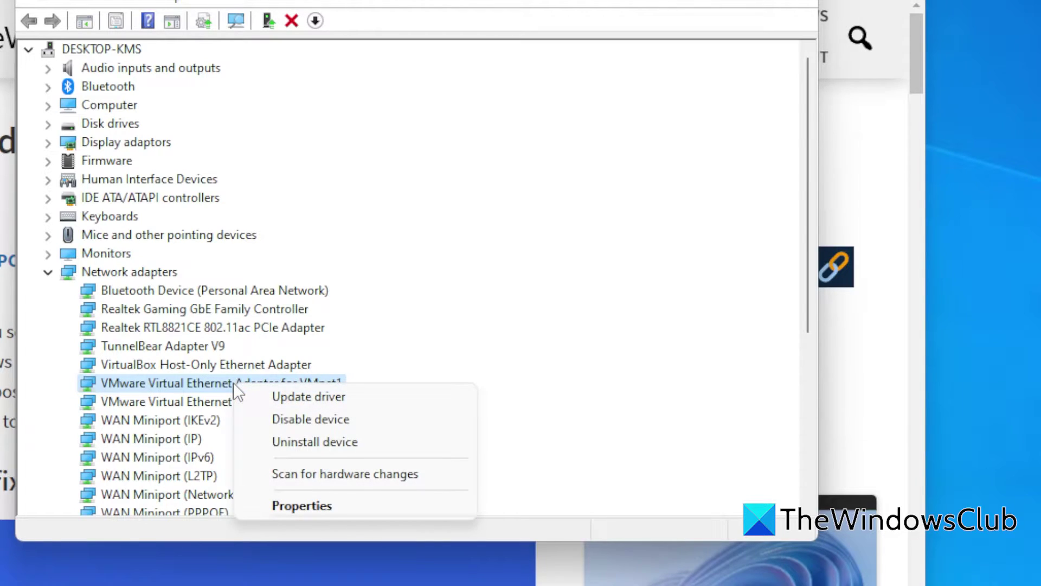
pyautogui.click(266, 400)
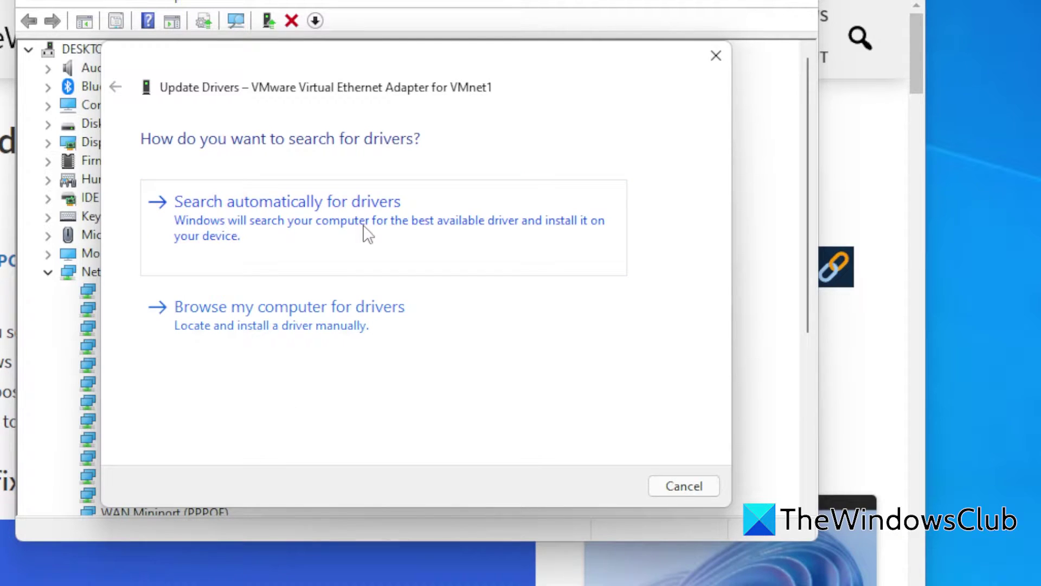
pyautogui.click(368, 234)
pyautogui.click(679, 491)
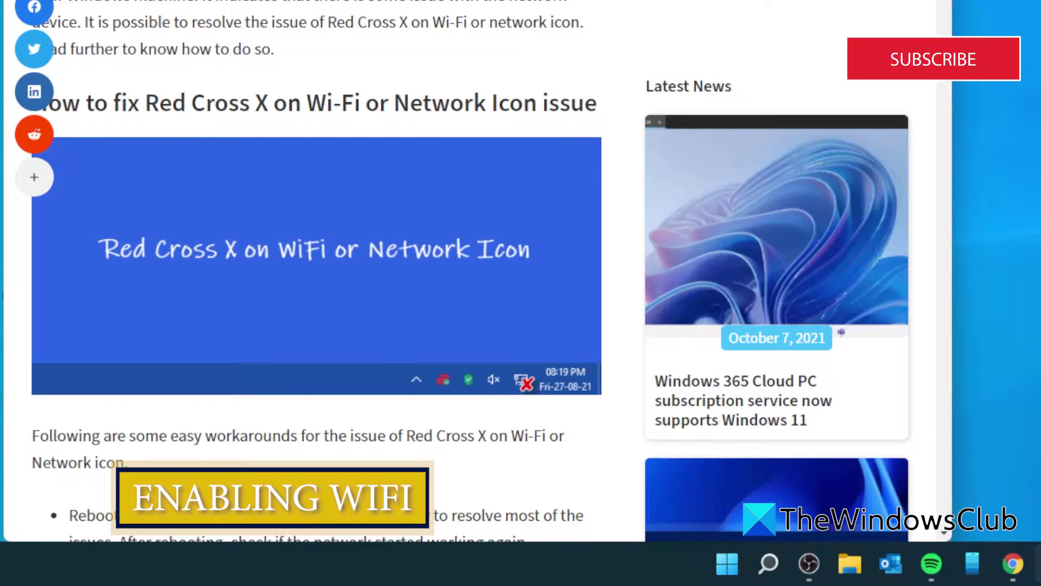
pyautogui.press('super+r')
pyautogui.write('n')
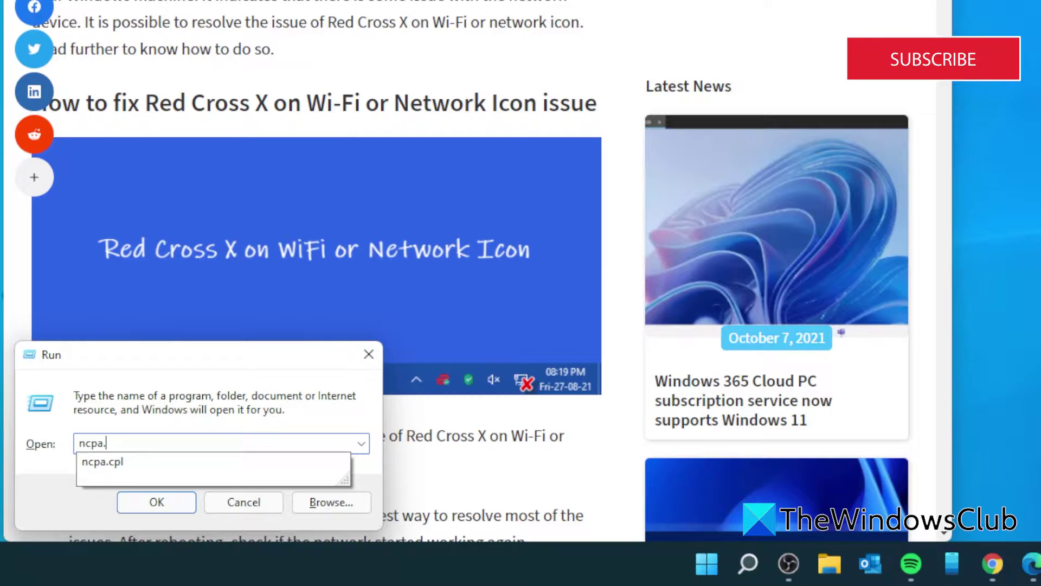
pyautogui.write('cpa.cpl')
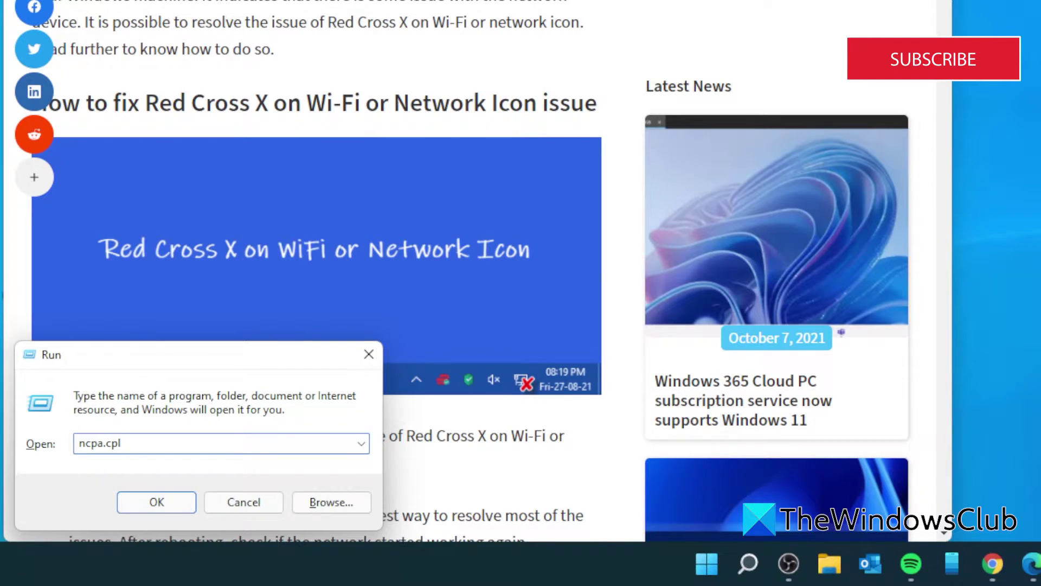
pyautogui.click(164, 504)
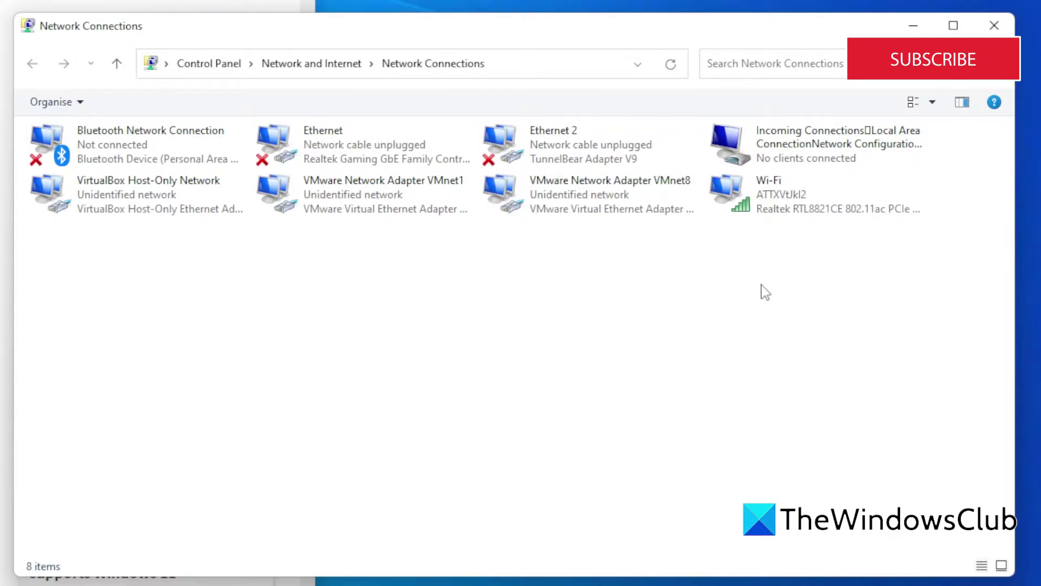
pyautogui.rightClick(785, 205)
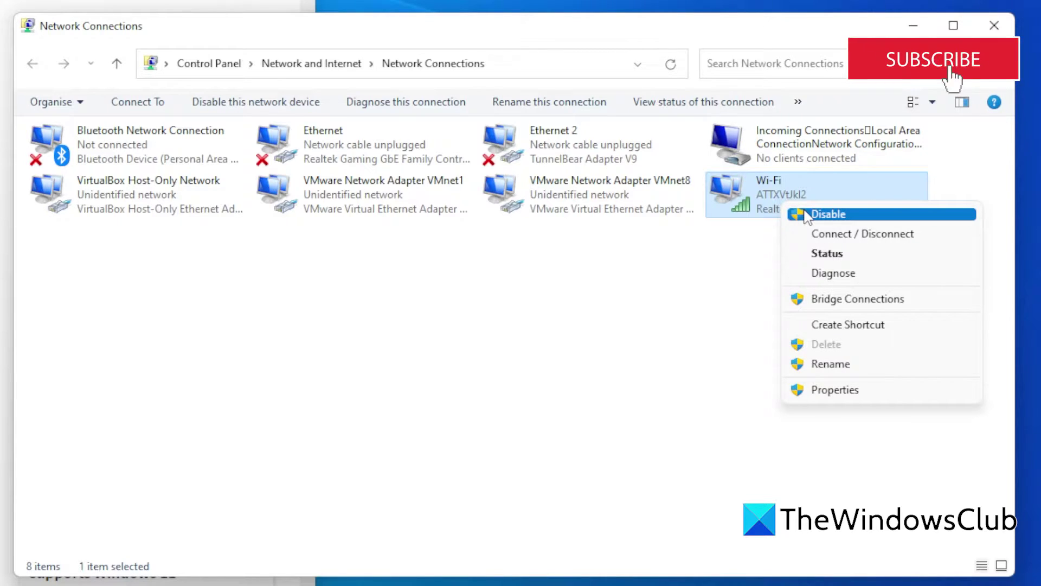
pyautogui.click(628, 331)
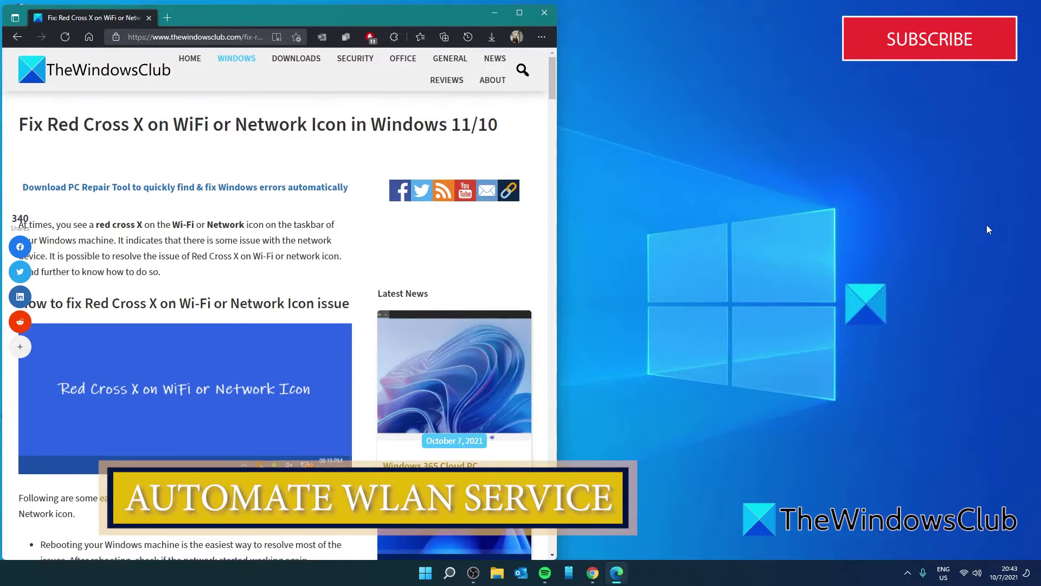
# - Open Services and review the WLAN AutoConfig service's properties
pyautogui.click(450, 573)
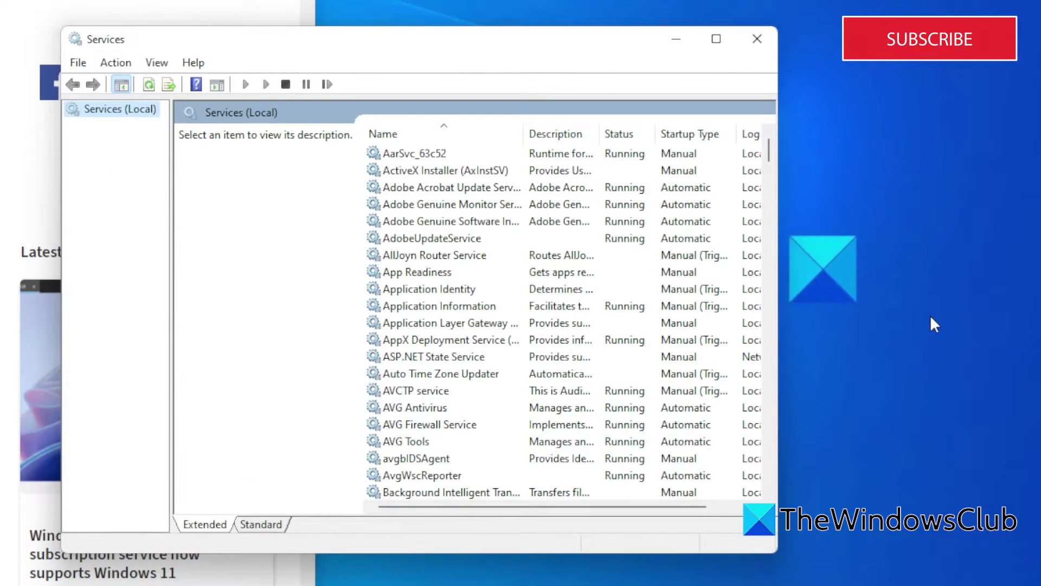
pyautogui.moveTo(770, 147); pyautogui.dragTo(779, 476)
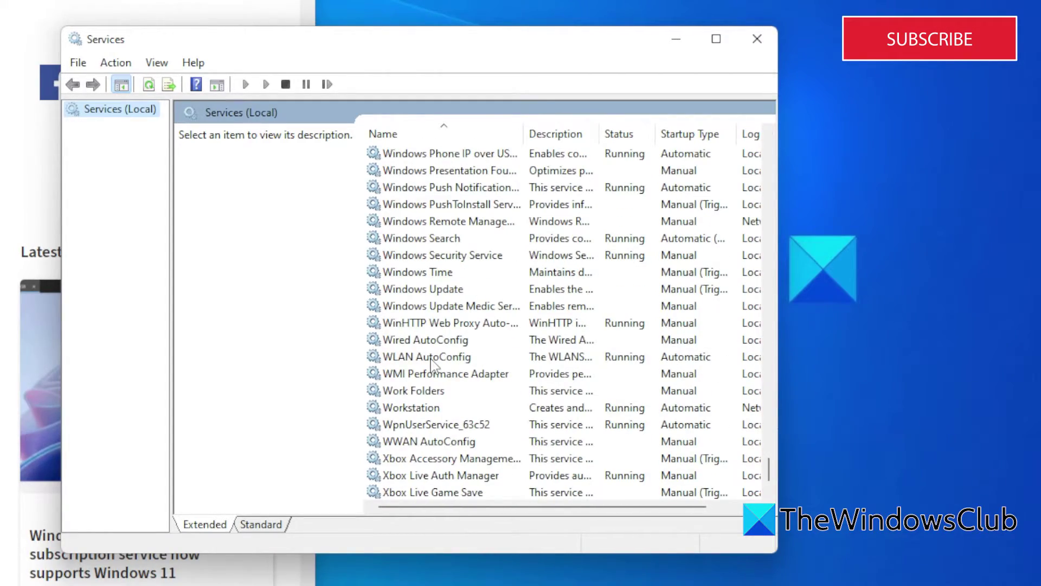
pyautogui.doubleClick(430, 359)
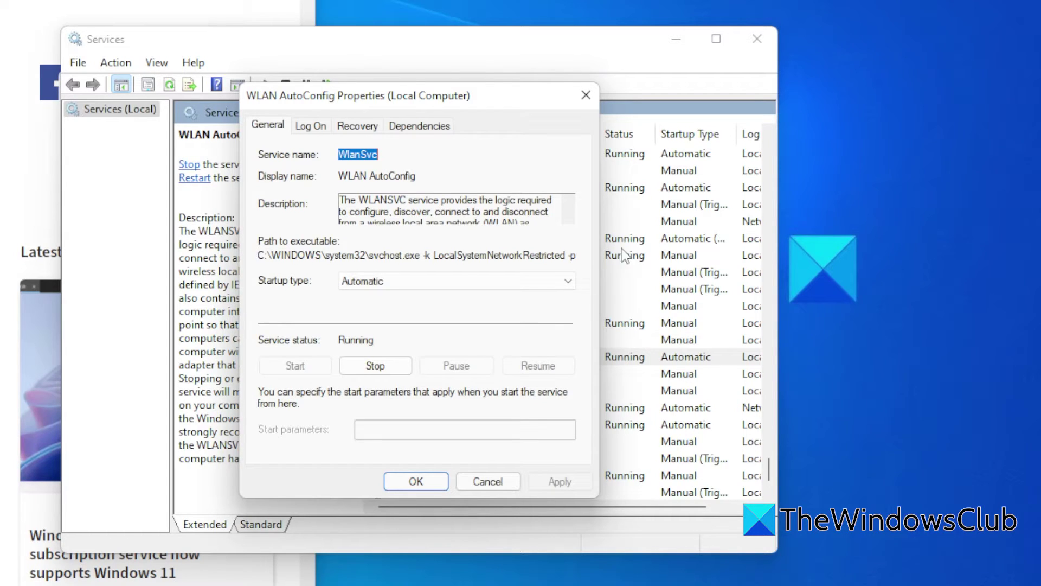
pyautogui.click(586, 95)
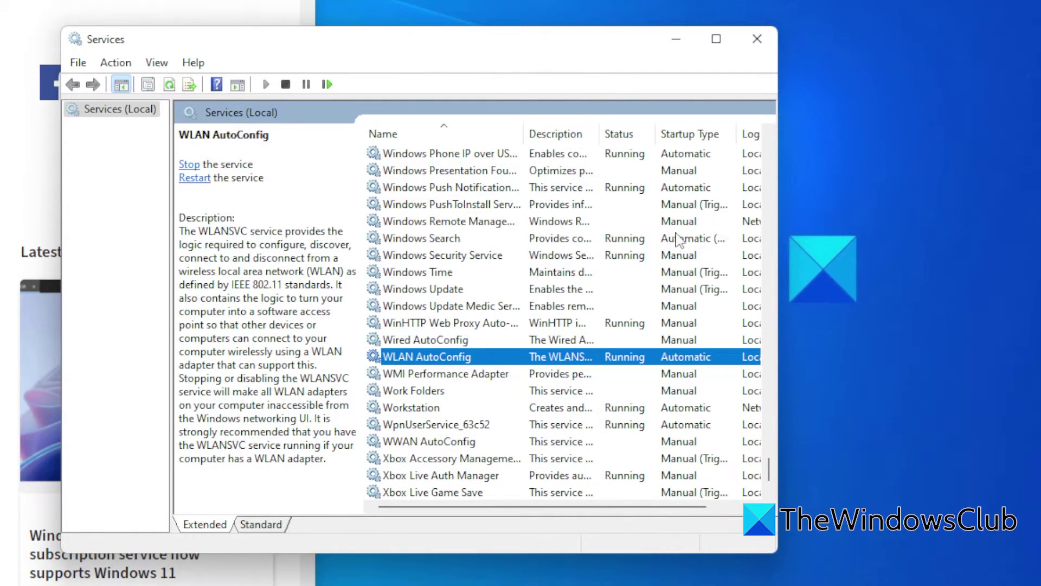
# - Set the Network Connections service startup type to Automatic and apply it
pyautogui.moveTo(771, 469); pyautogui.dragTo(769, 302)
pyautogui.doubleClick(450, 346)
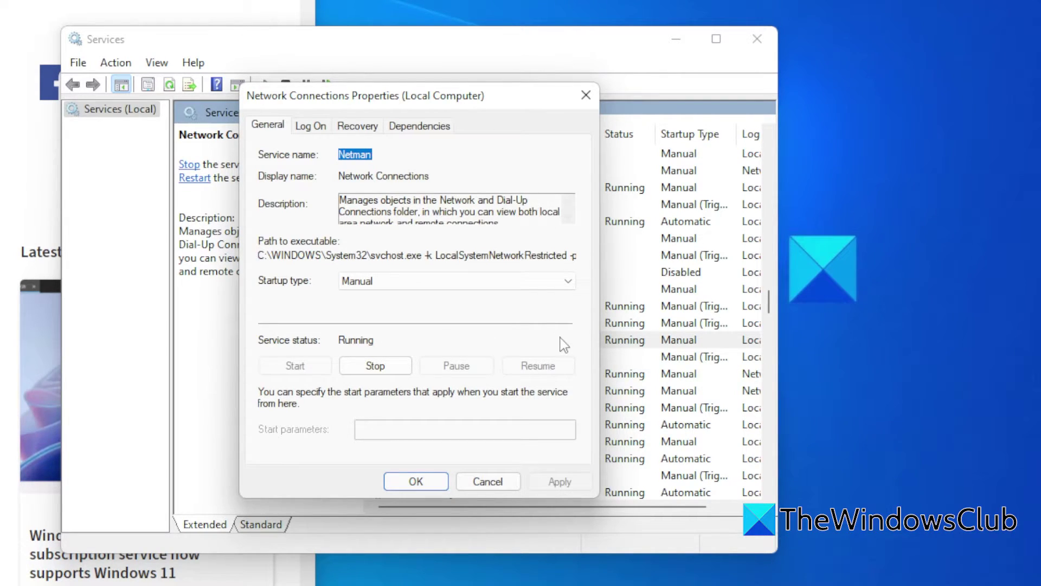
pyautogui.click(566, 282)
pyautogui.click(539, 312)
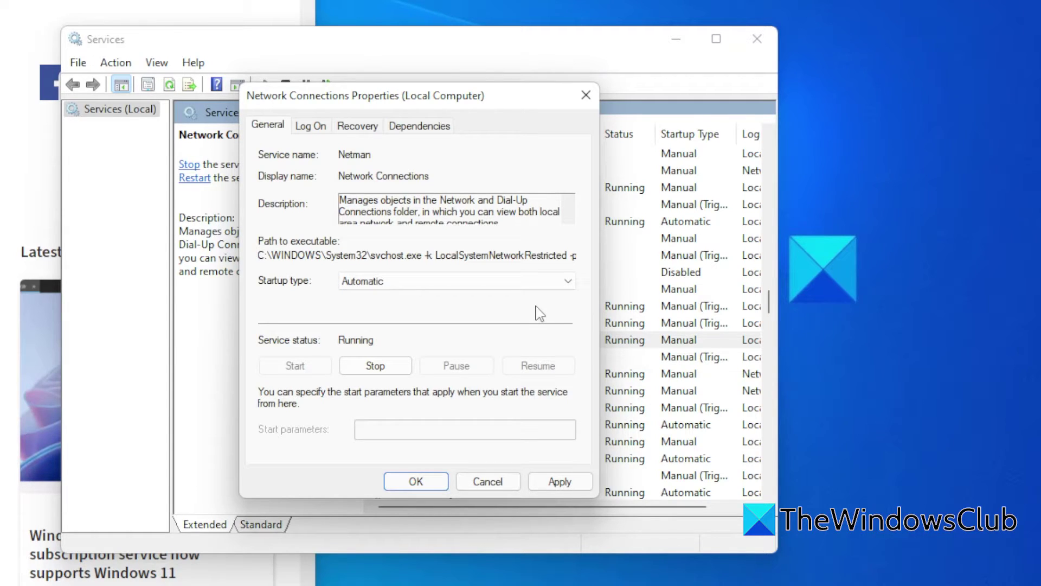
pyautogui.click(559, 482)
pyautogui.click(431, 482)
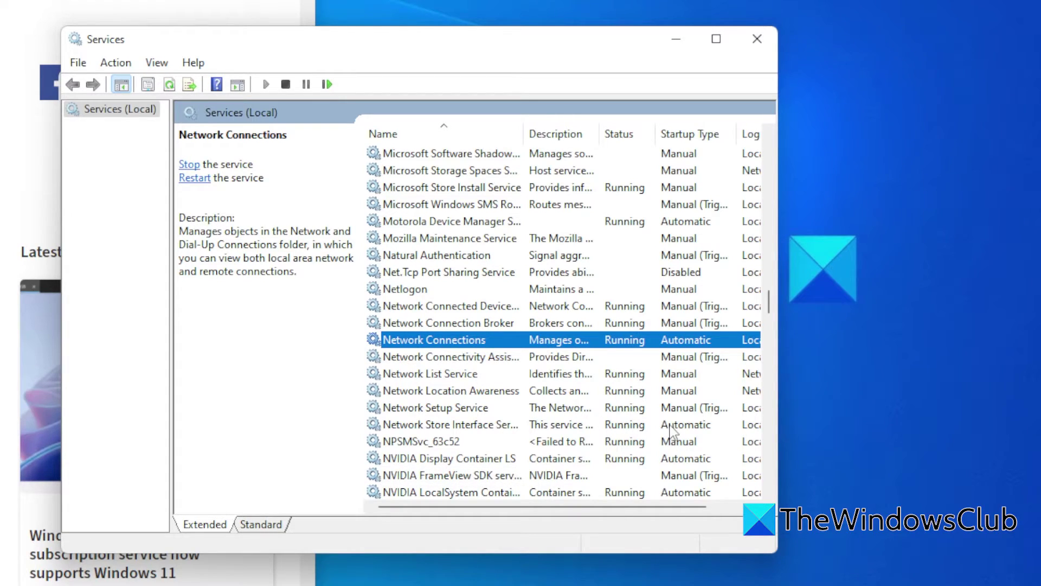
# - Set the TCP/IP NetBIOS Helper service startup type to Automatic
pyautogui.moveTo(774, 308); pyautogui.dragTo(772, 403)
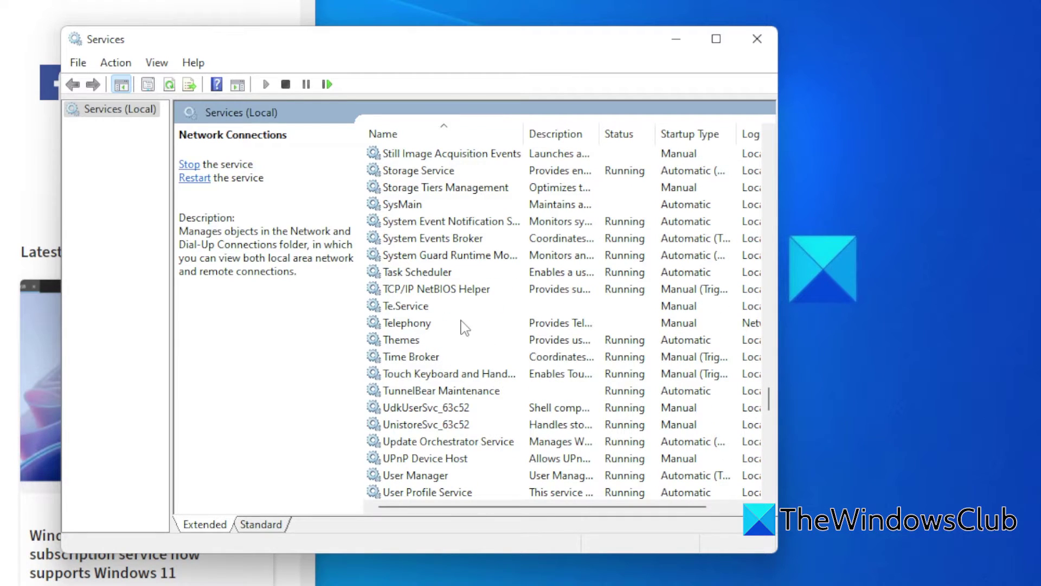
pyautogui.doubleClick(399, 290)
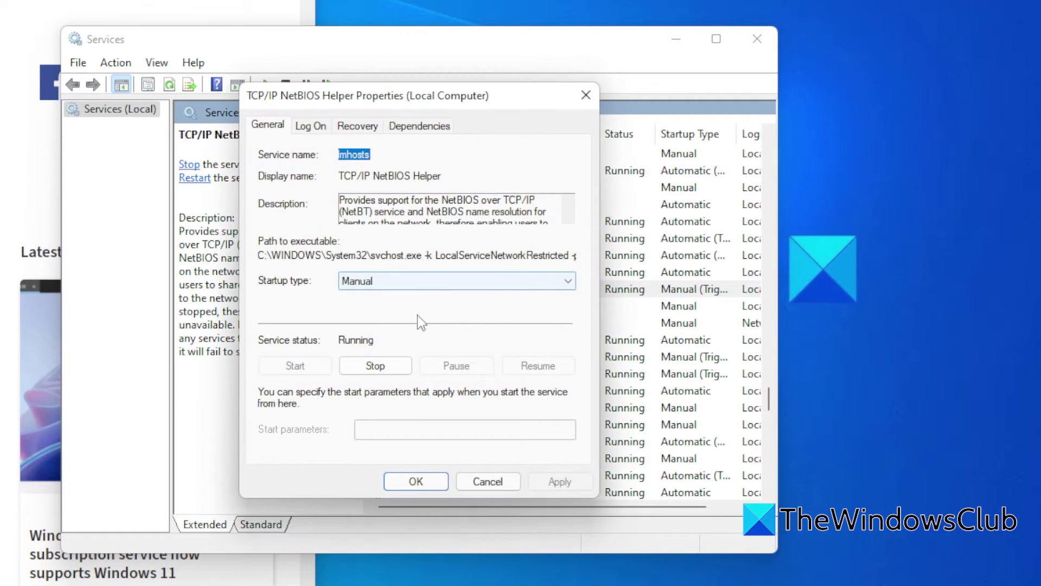
pyautogui.click(567, 280)
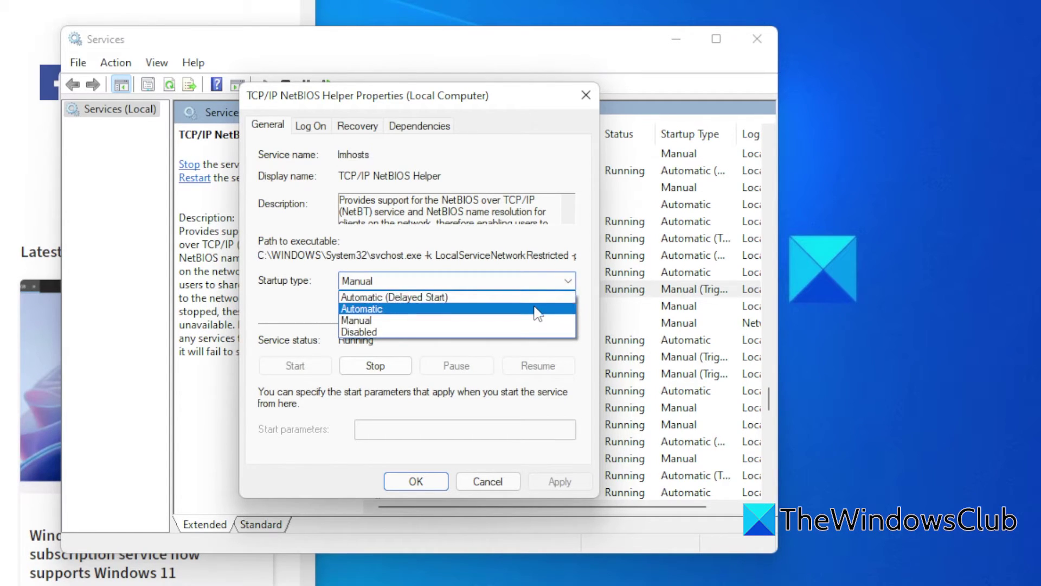
pyautogui.click(537, 309)
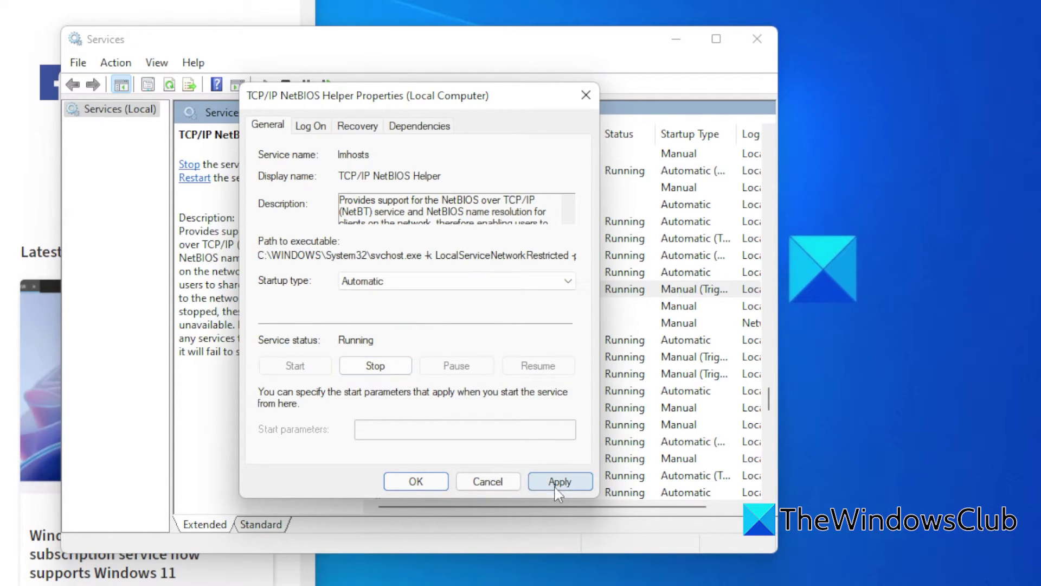
pyautogui.click(559, 482)
pyautogui.click(416, 482)
# - Check that DHCP Client and DNS Client are already set to Automatic
pyautogui.scroll(-15, 762, 477)
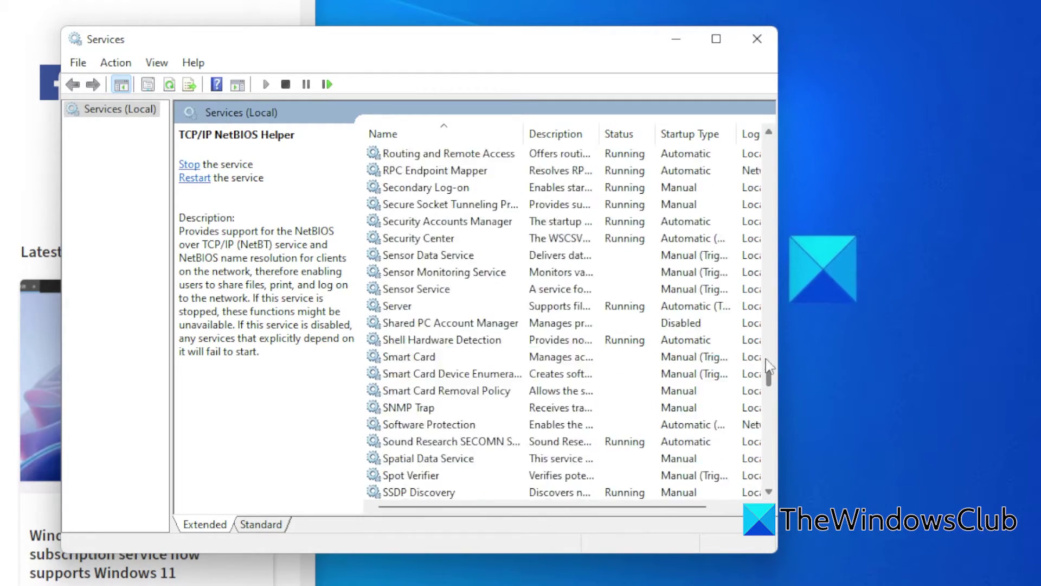
pyautogui.moveTo(769, 366); pyautogui.dragTo(769, 208)
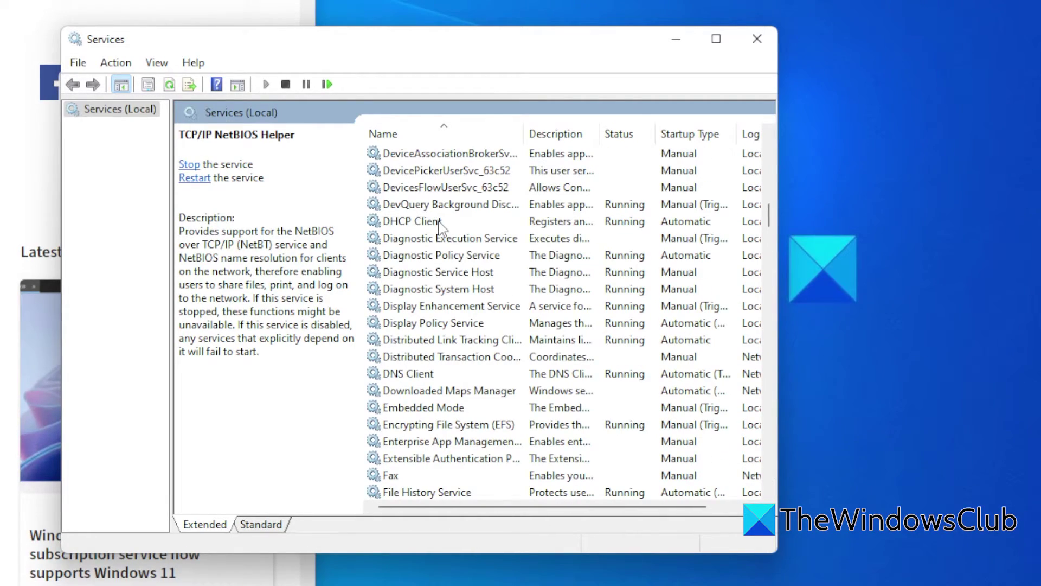
pyautogui.doubleClick(439, 223)
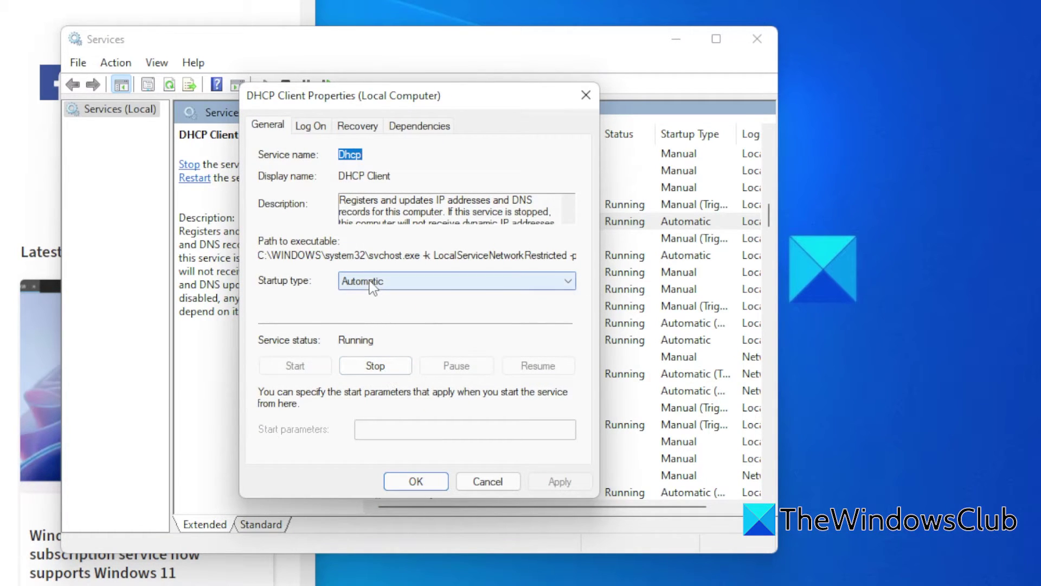
pyautogui.click(593, 93)
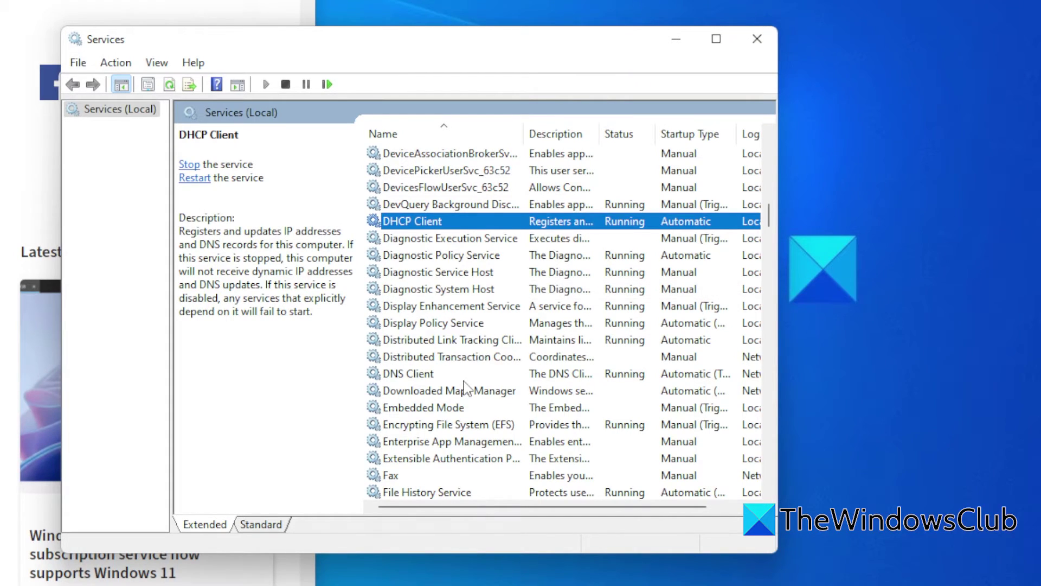
pyautogui.doubleClick(463, 379)
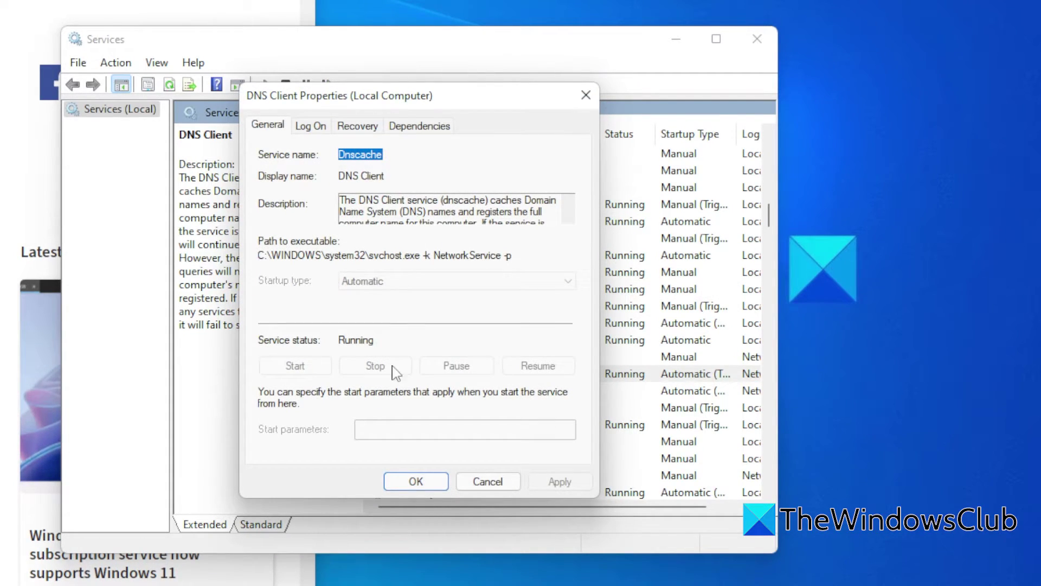
pyautogui.click(586, 95)
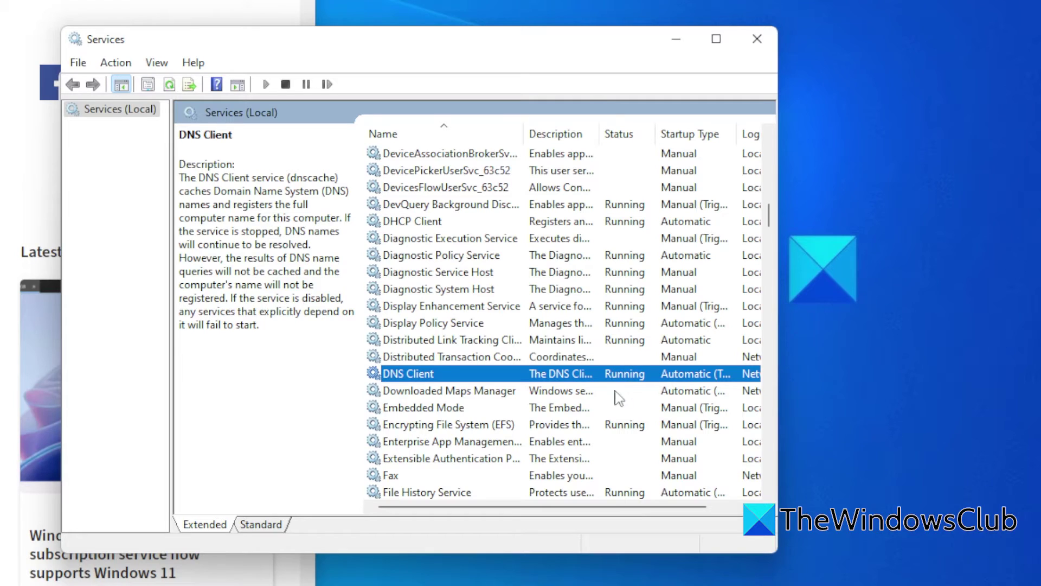
# - Set Function Discovery Resource Publication's startup type to Automatic
pyautogui.scroll(-2, 583, 388)
pyautogui.doubleClick(548, 441)
pyautogui.click(545, 281)
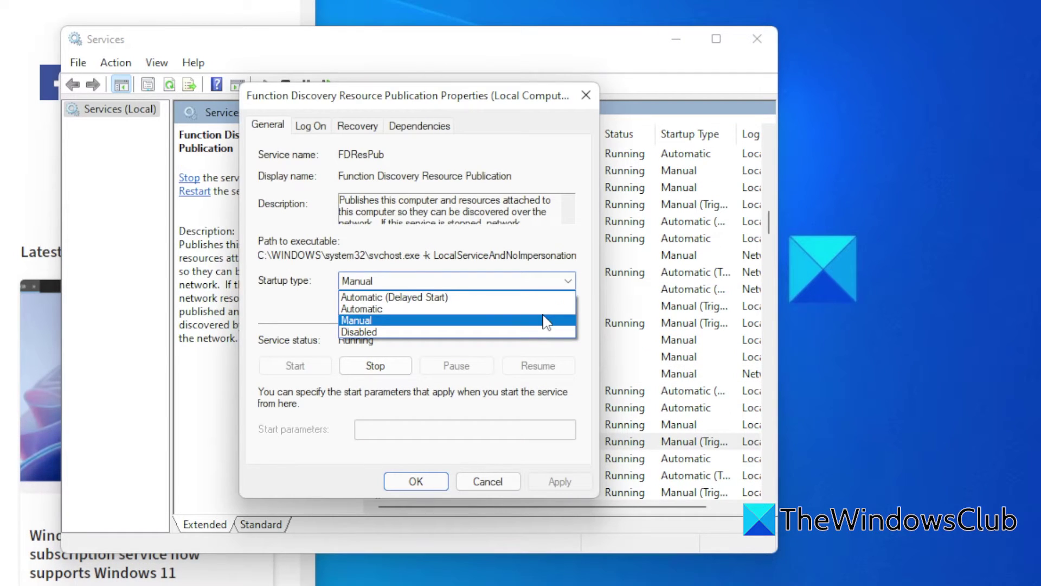
pyautogui.click(545, 309)
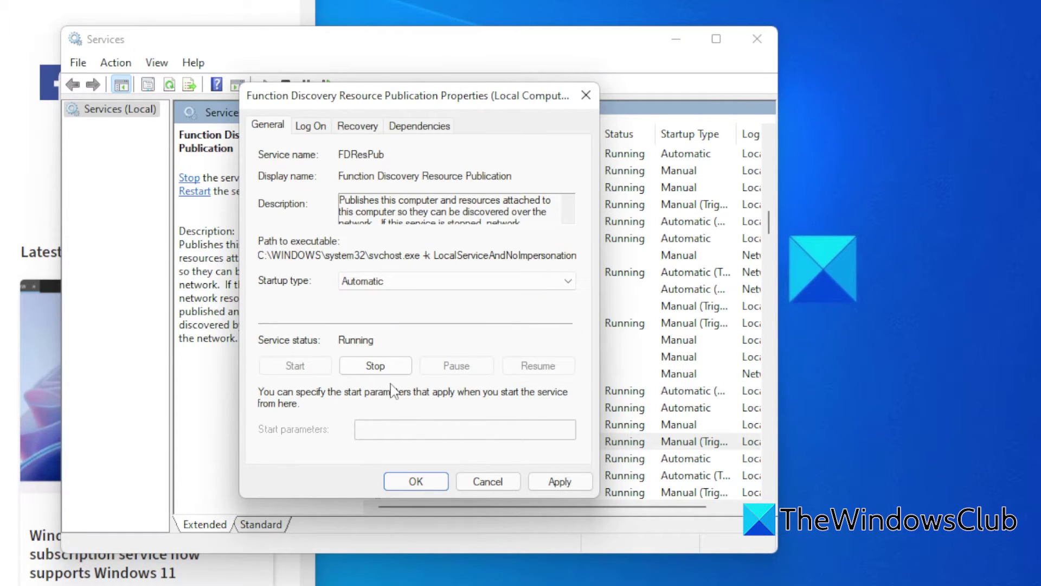
pyautogui.click(559, 481)
pyautogui.click(416, 481)
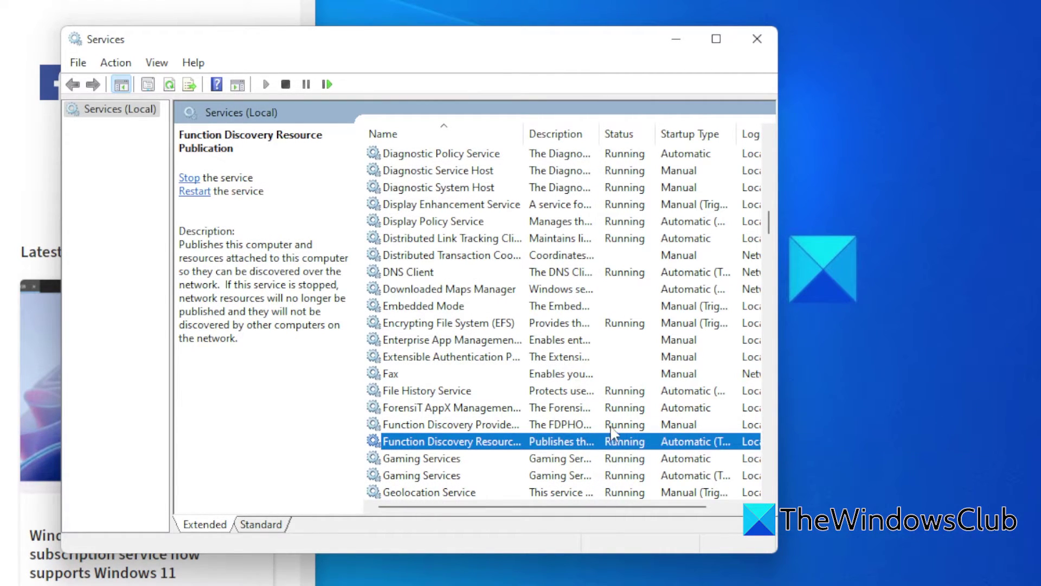
# - Set the SSDP Discovery service startup type to Automatic
pyautogui.moveTo(769, 222); pyautogui.dragTo(769, 375)
pyautogui.doubleClick(450, 390)
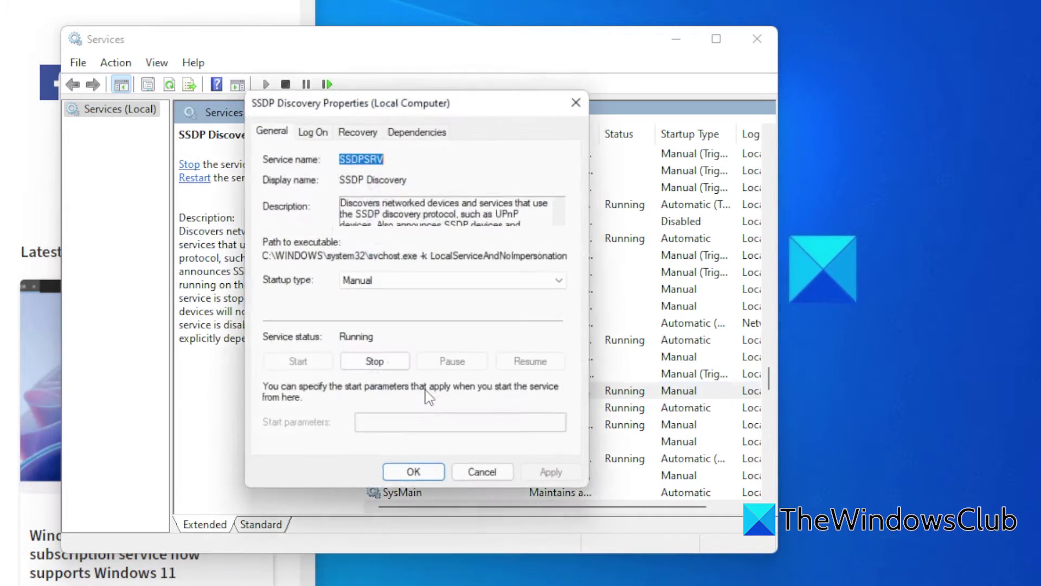
pyautogui.click(487, 281)
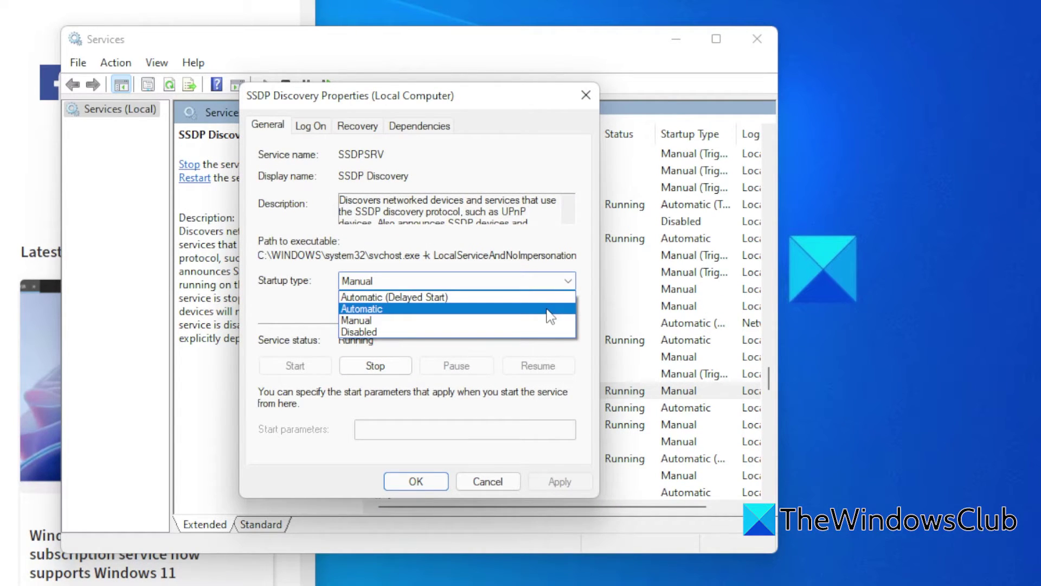
pyautogui.click(542, 307)
pyautogui.click(555, 482)
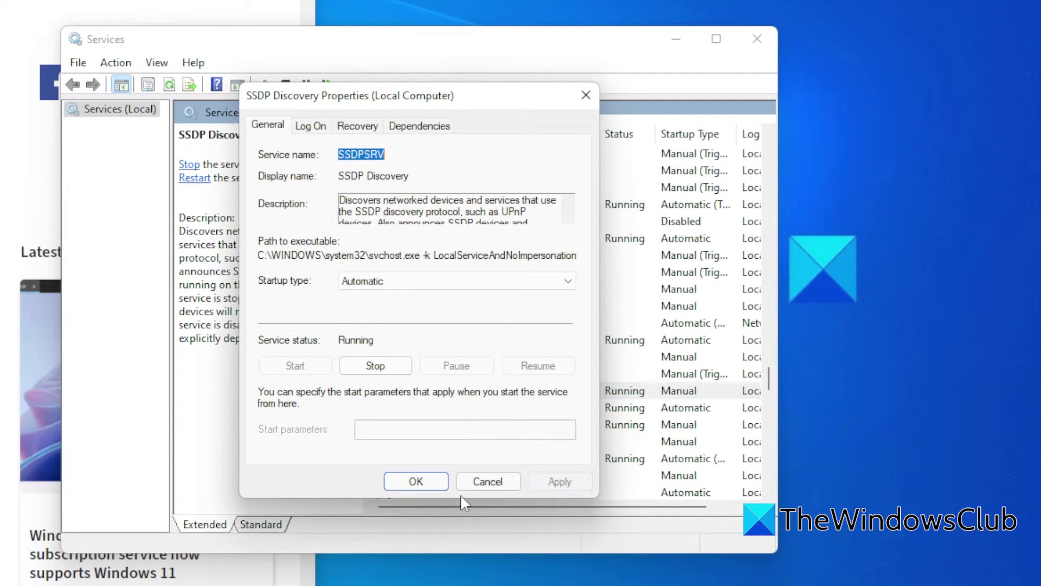
pyautogui.click(416, 483)
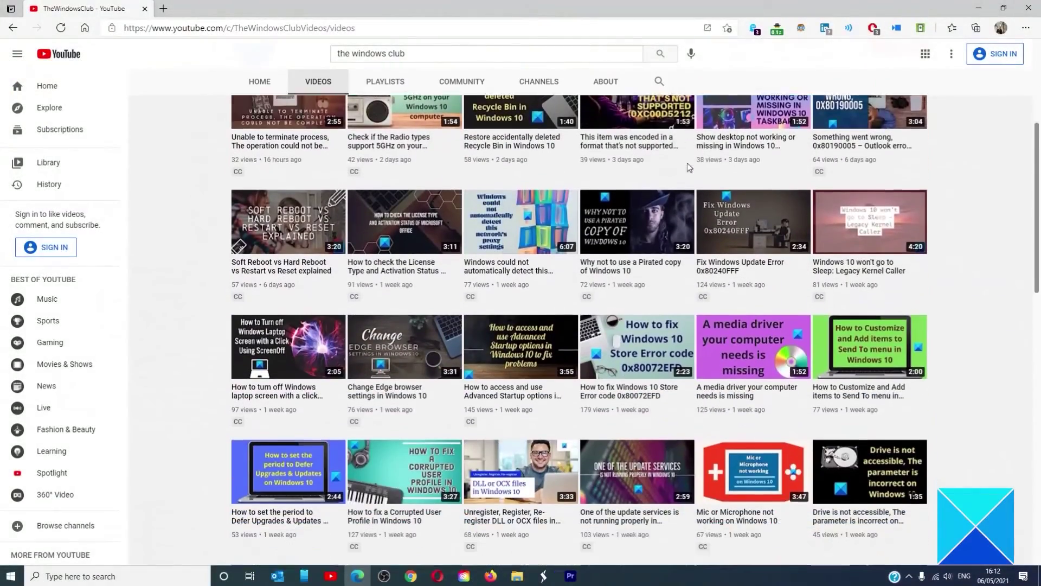
pyautogui.scroll(-13, 688, 170)
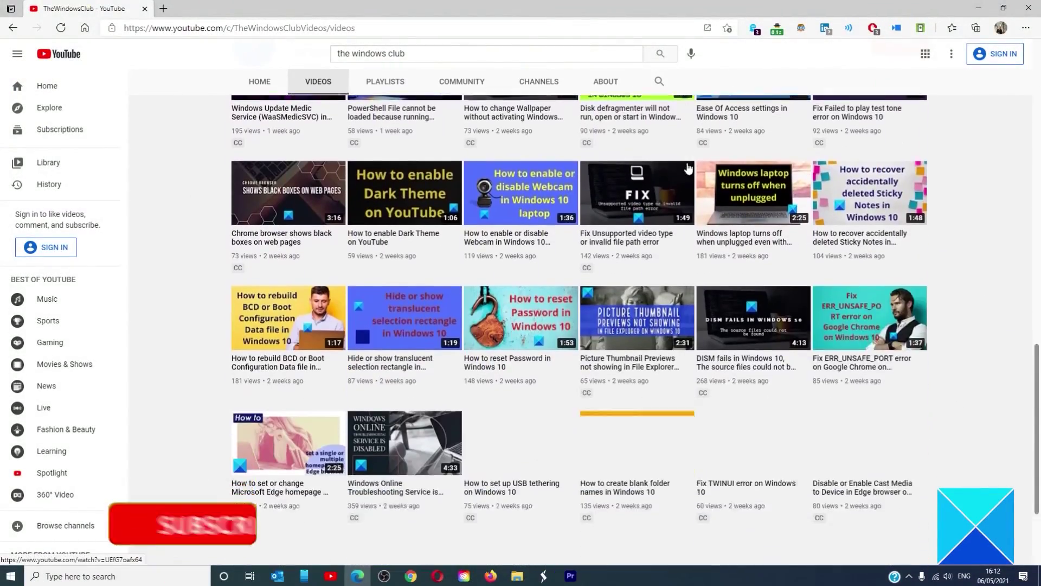
# - Scroll down through TheWindowsClub's video grid and back up
pyautogui.scroll(13, 688, 169)
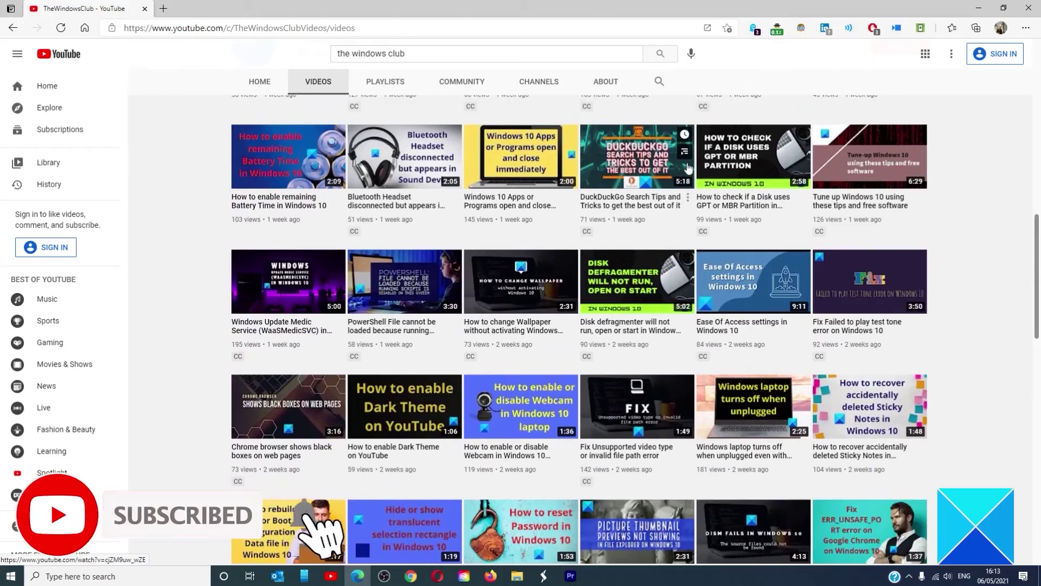